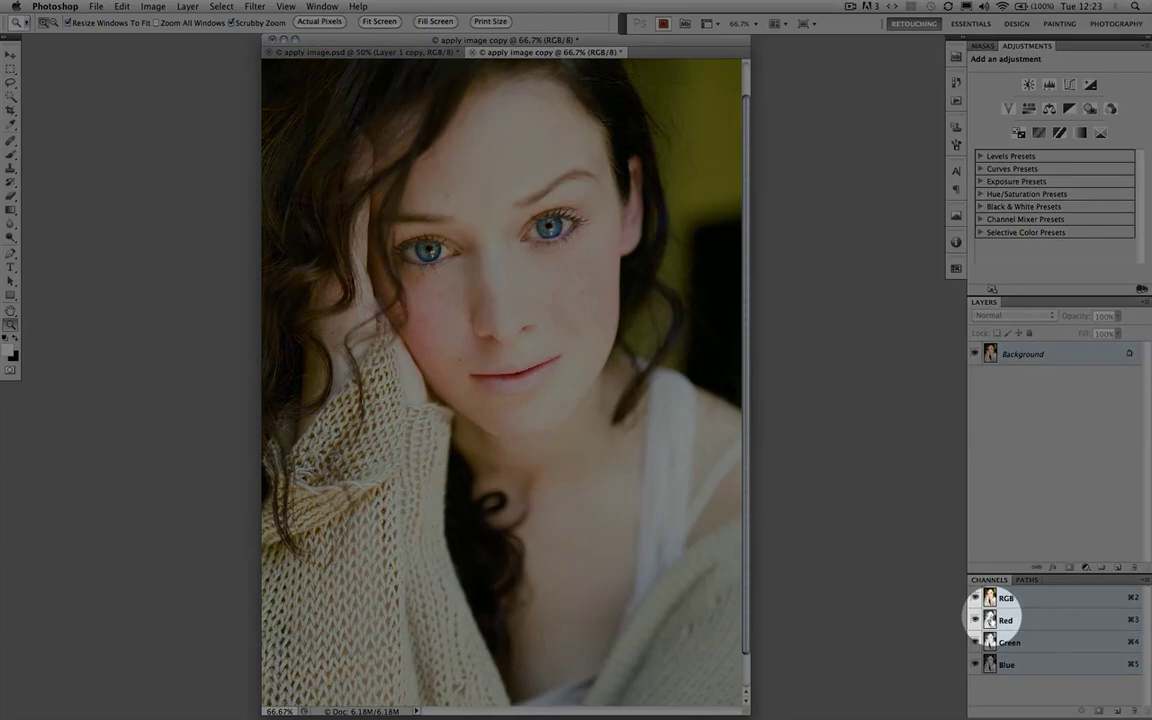
Inspect the Red, Blue and Green channels individually, then return to the full-colour composite
left_click(1005, 620)
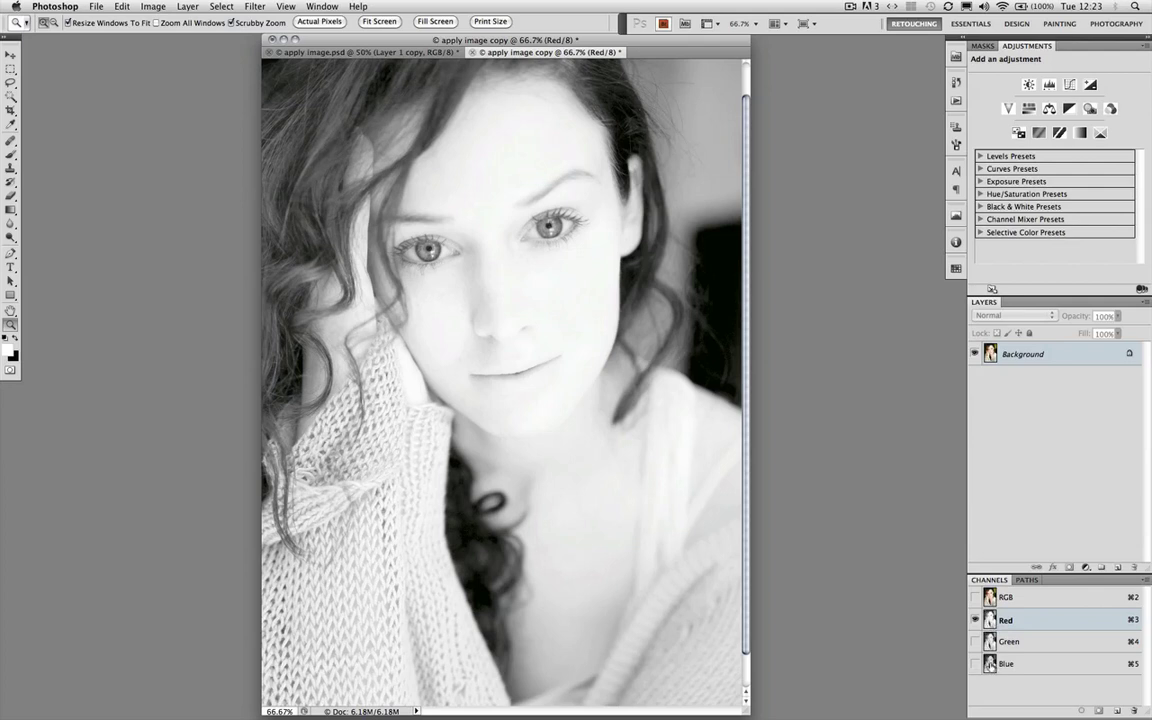
left_click(989, 667)
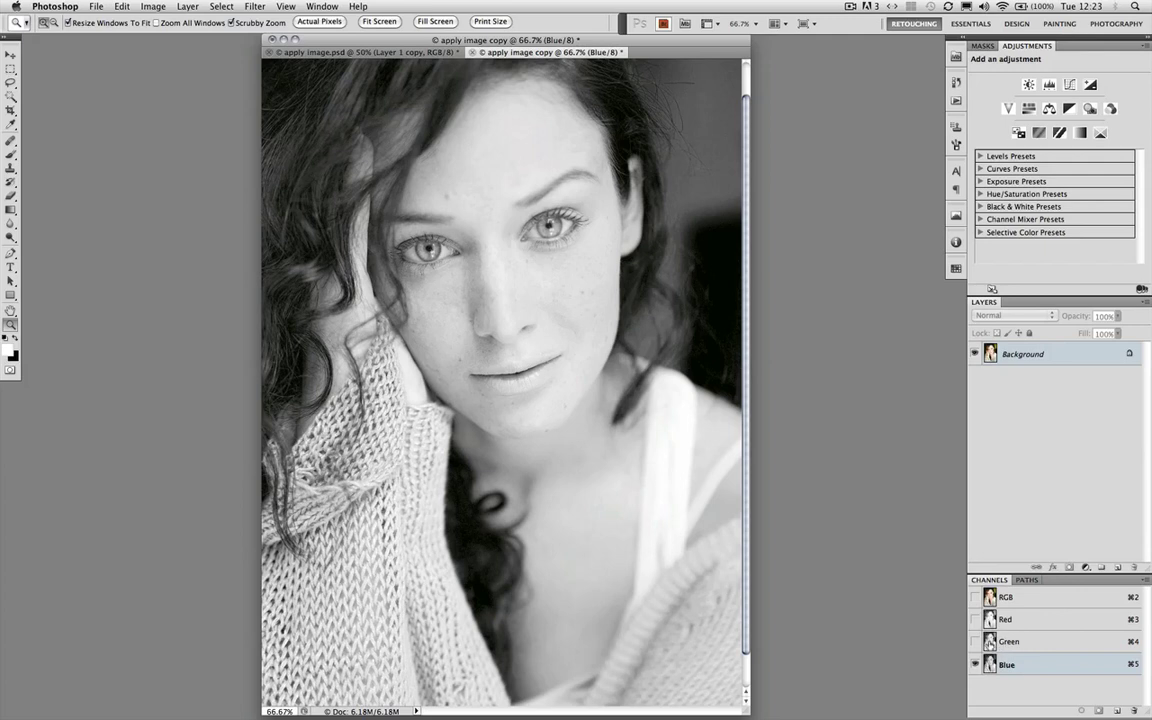
left_click(1008, 641)
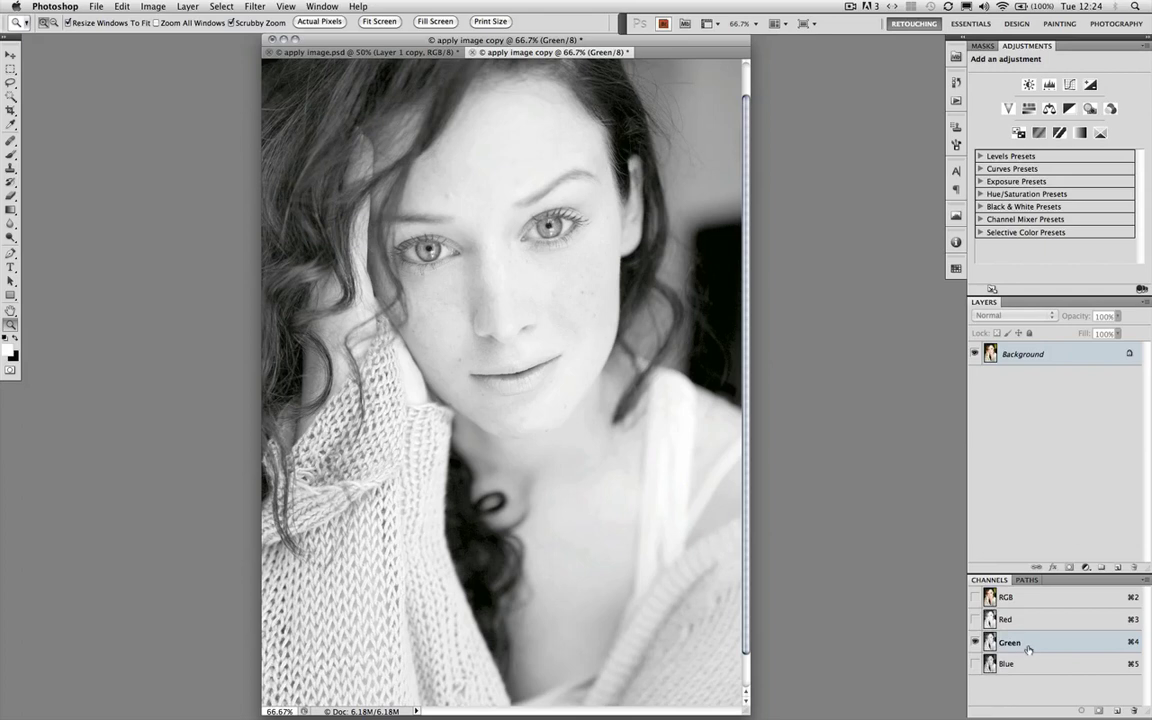
key("super+2")
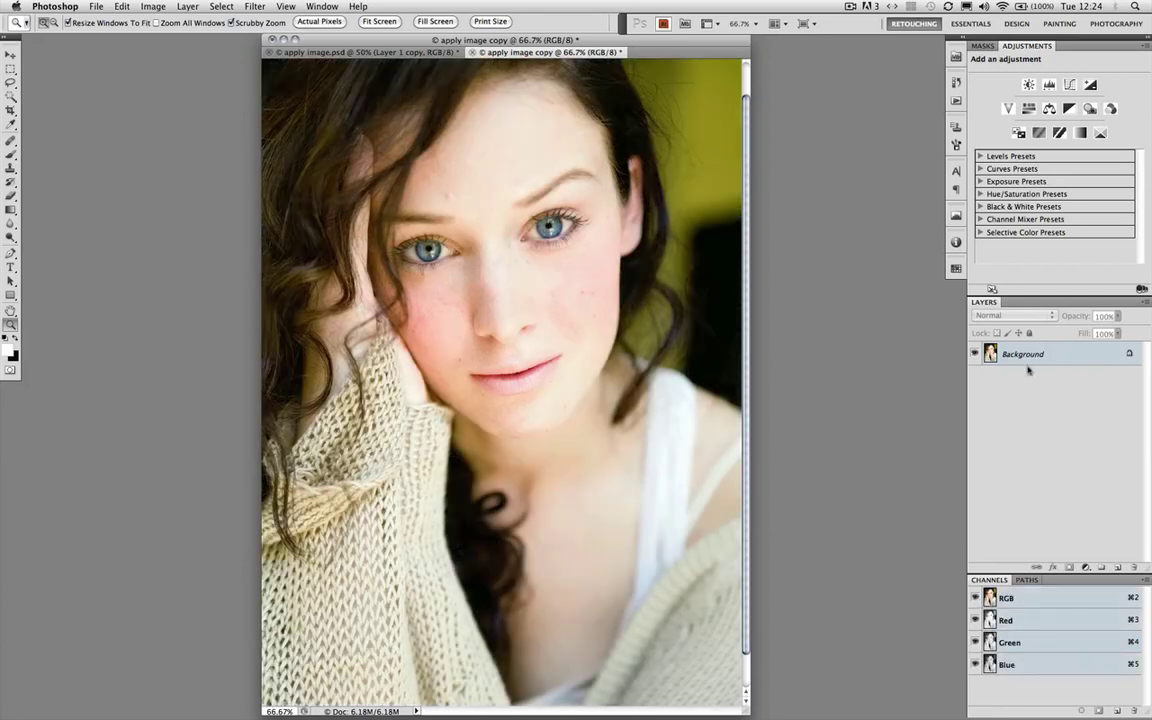
Duplicate the Background to Layer 1 and target the Red channel with full colour still visible
key("super+j")
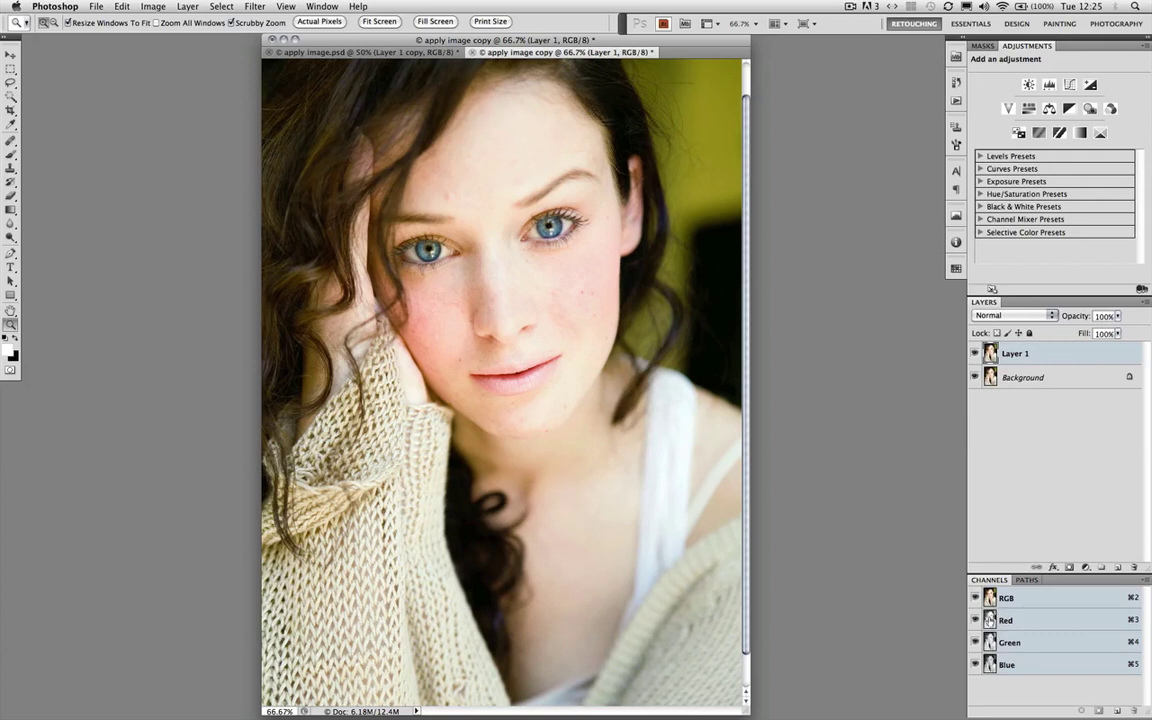
key("super+3")
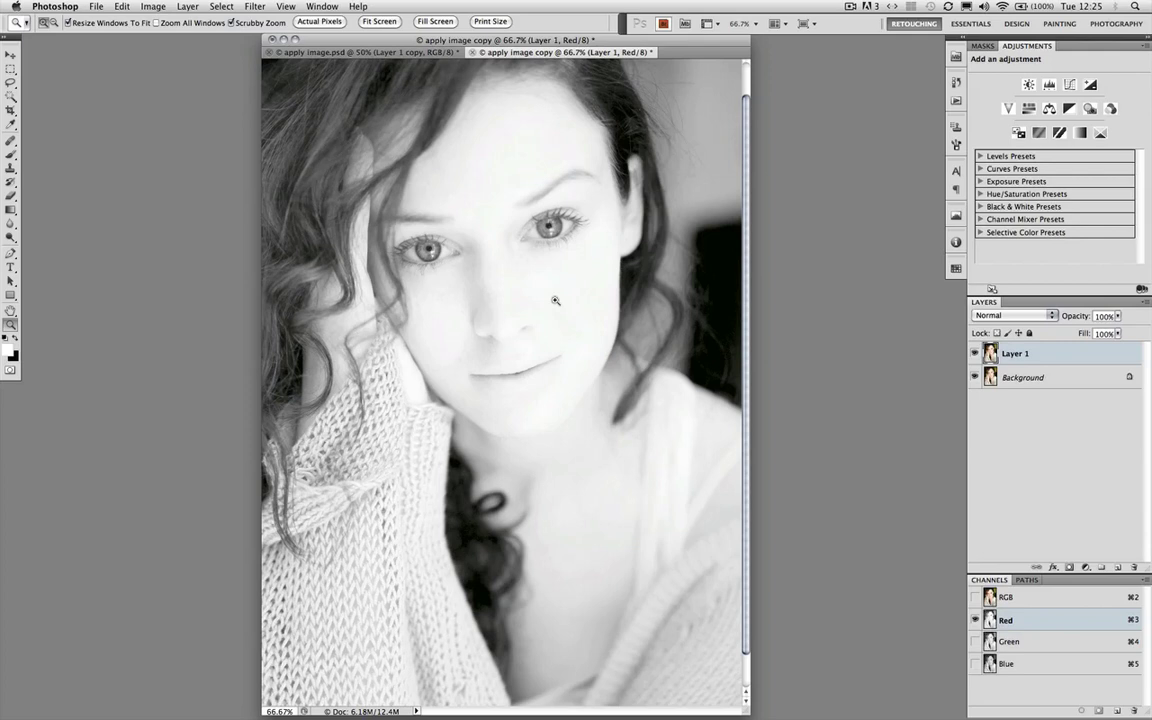
key("asciitilde")
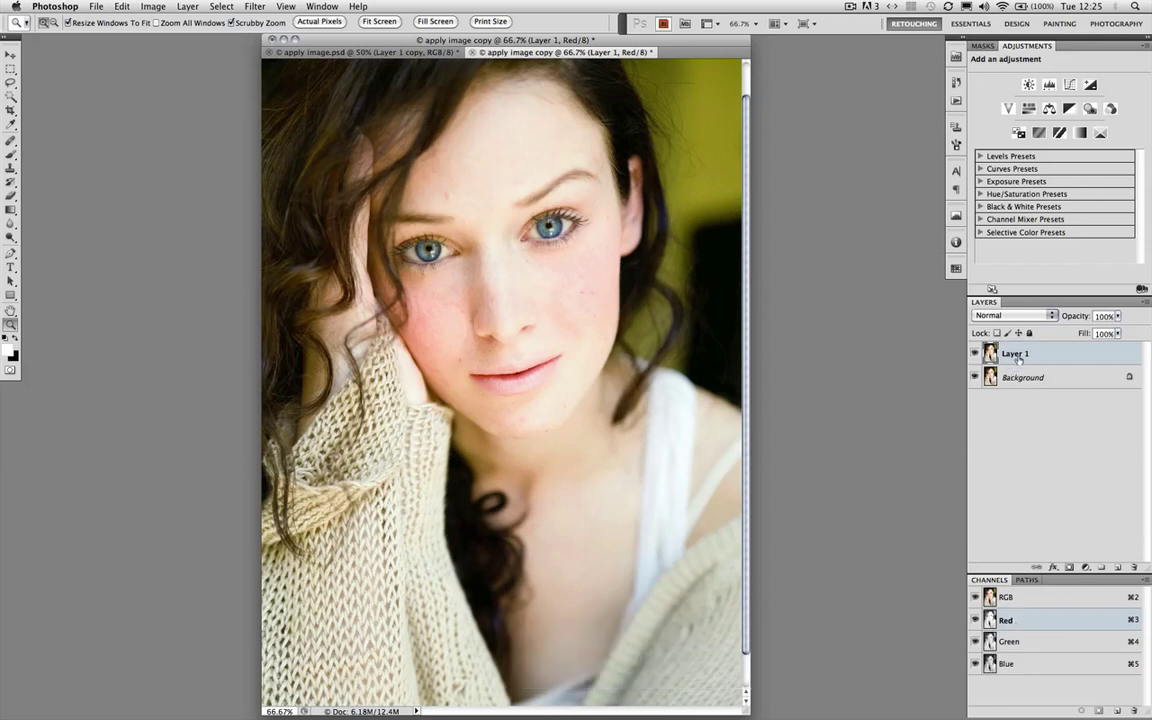
left_click(150, 7)
Apply Image using Layer 1's Blue channel as source, Darken blending, 100% opacity
left_click(176, 203)
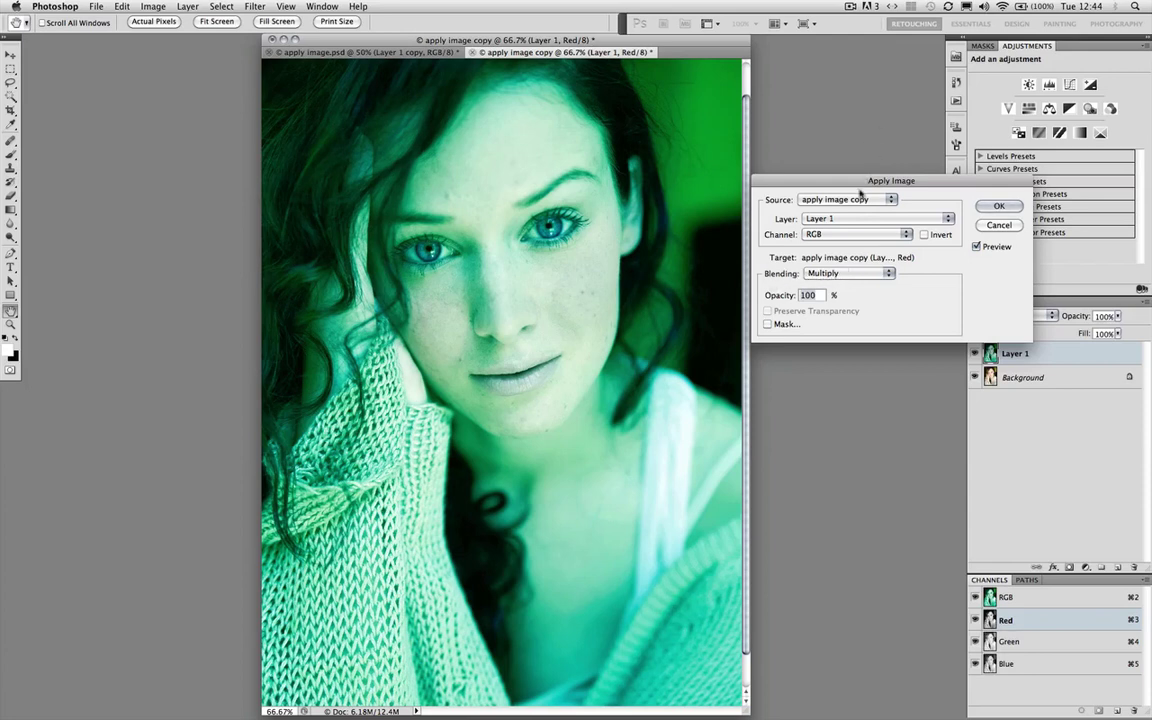
left_click(842, 219)
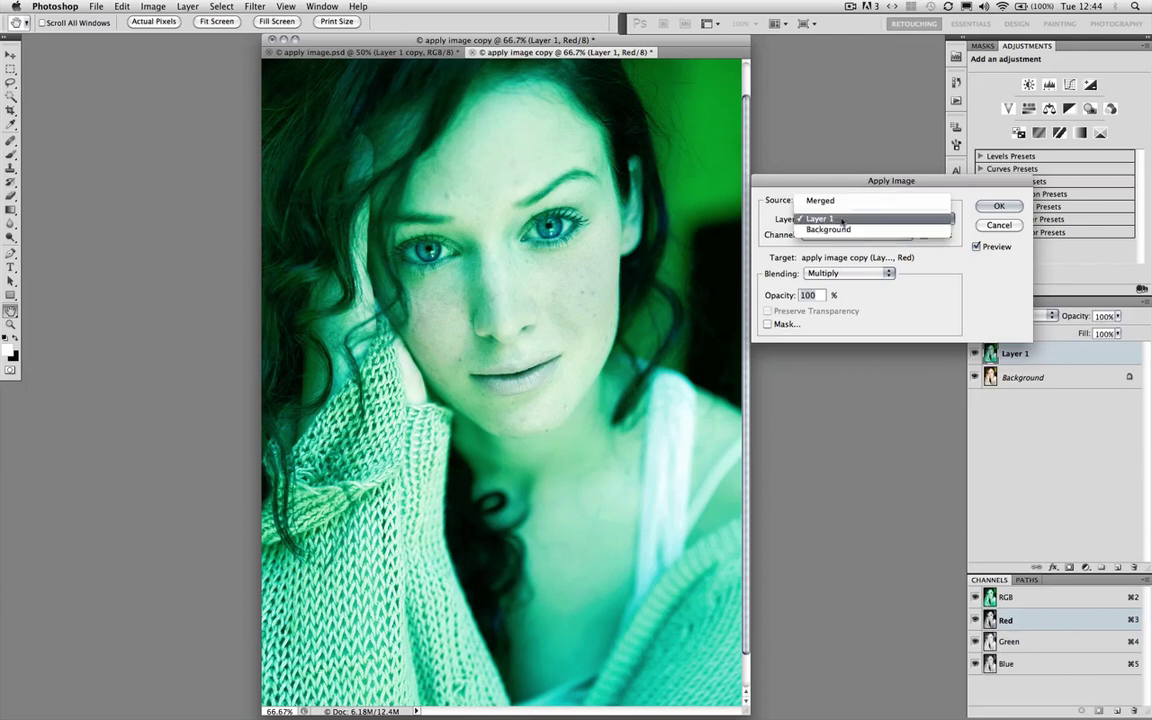
left_click(842, 219)
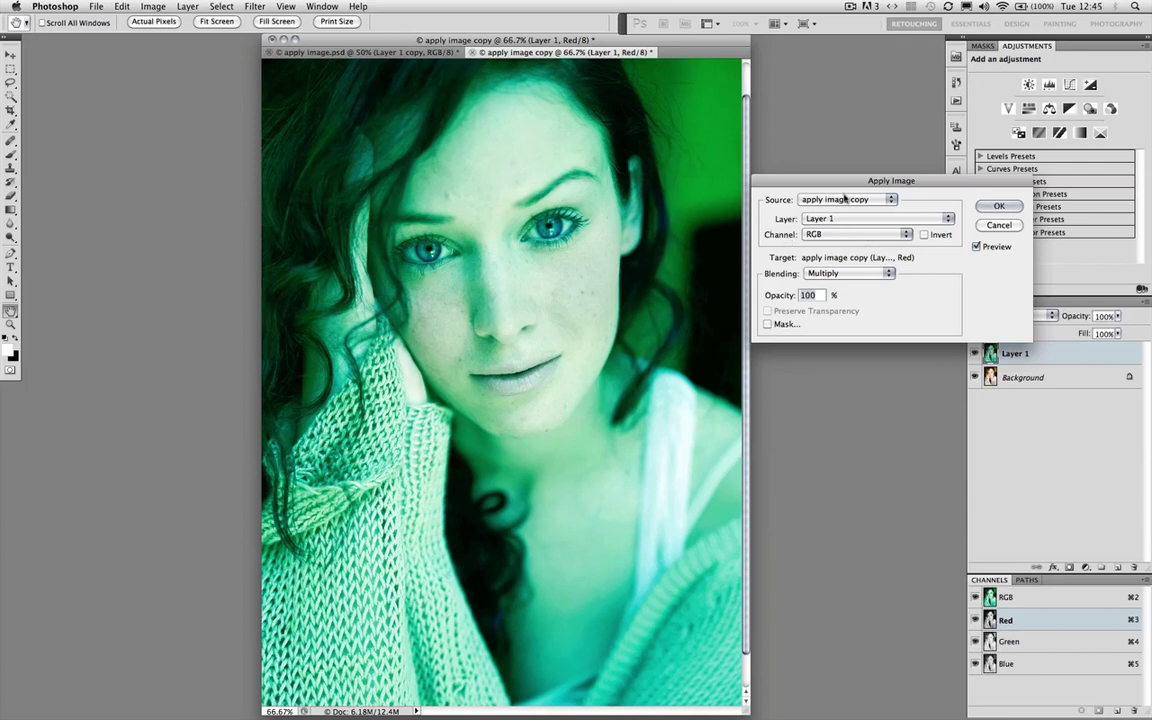
left_click(851, 234)
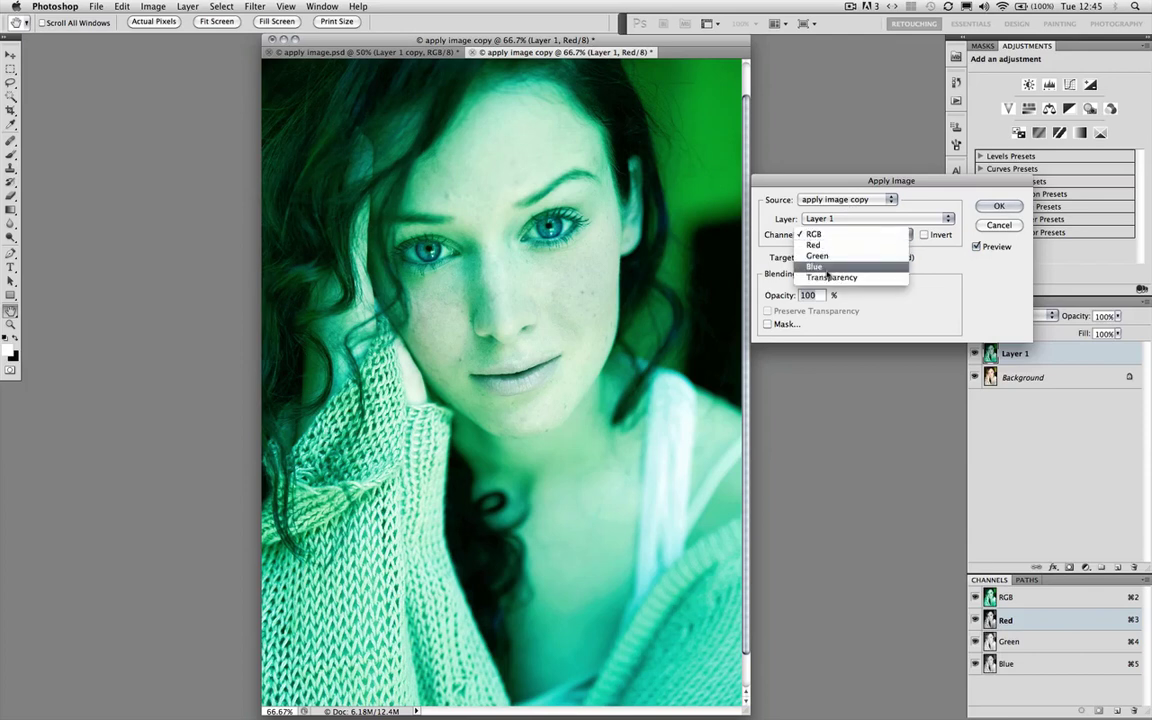
left_click(826, 267)
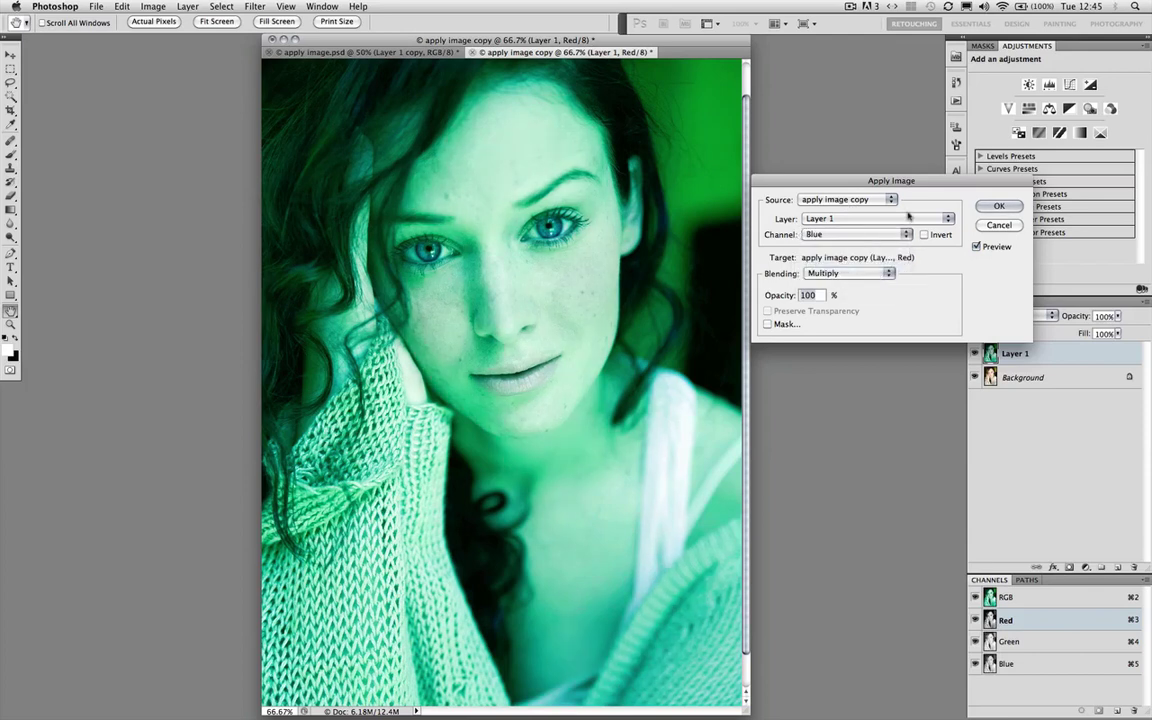
left_click(871, 273)
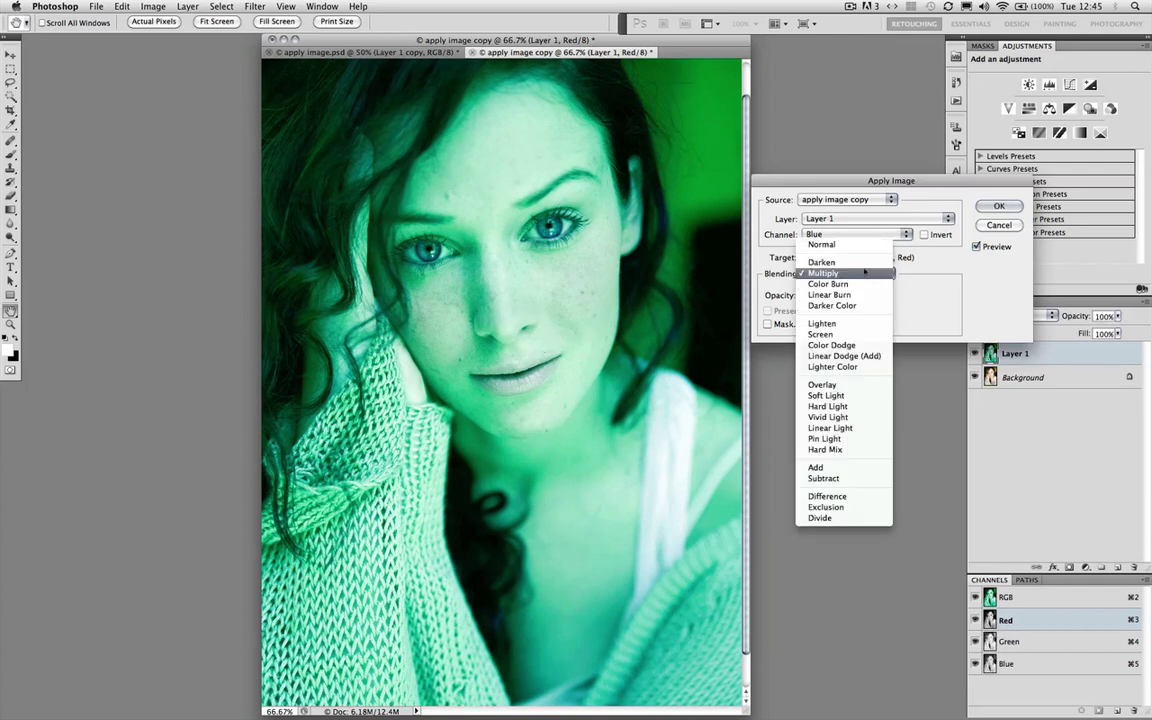
left_click(838, 262)
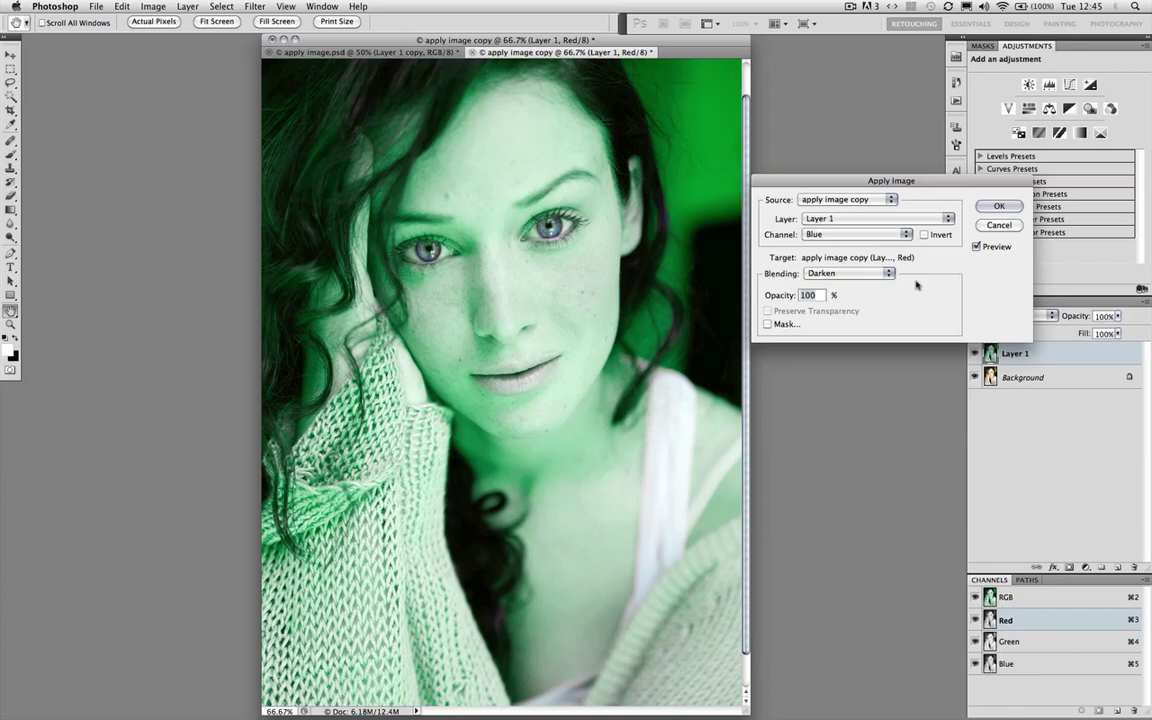
left_click(998, 206)
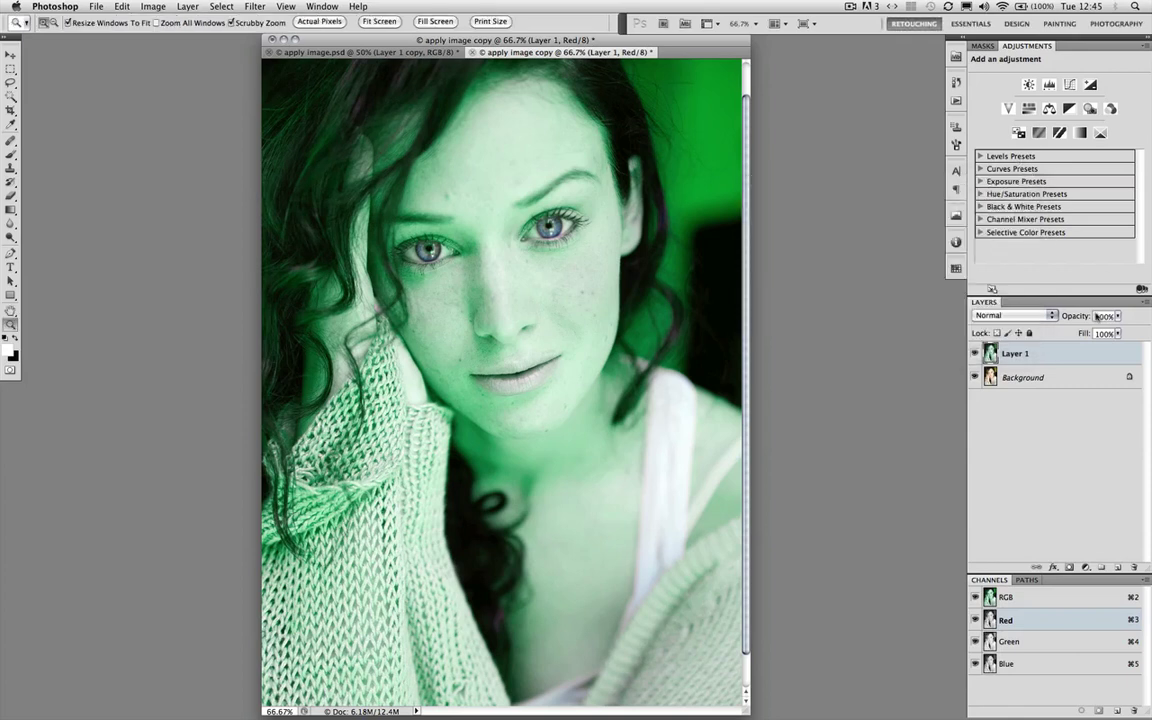
Set Layer 1 to Luminosity, compare it against the original, and duplicate it as Layer 1 copy
left_click(1008, 316)
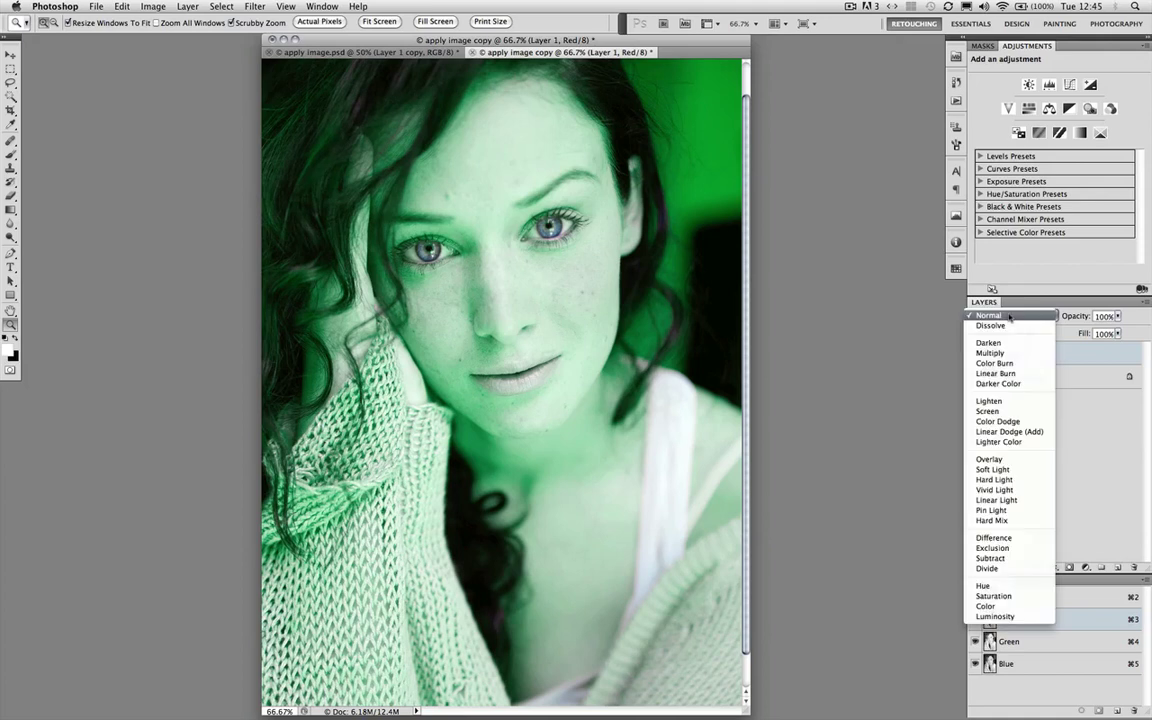
left_click(1015, 617)
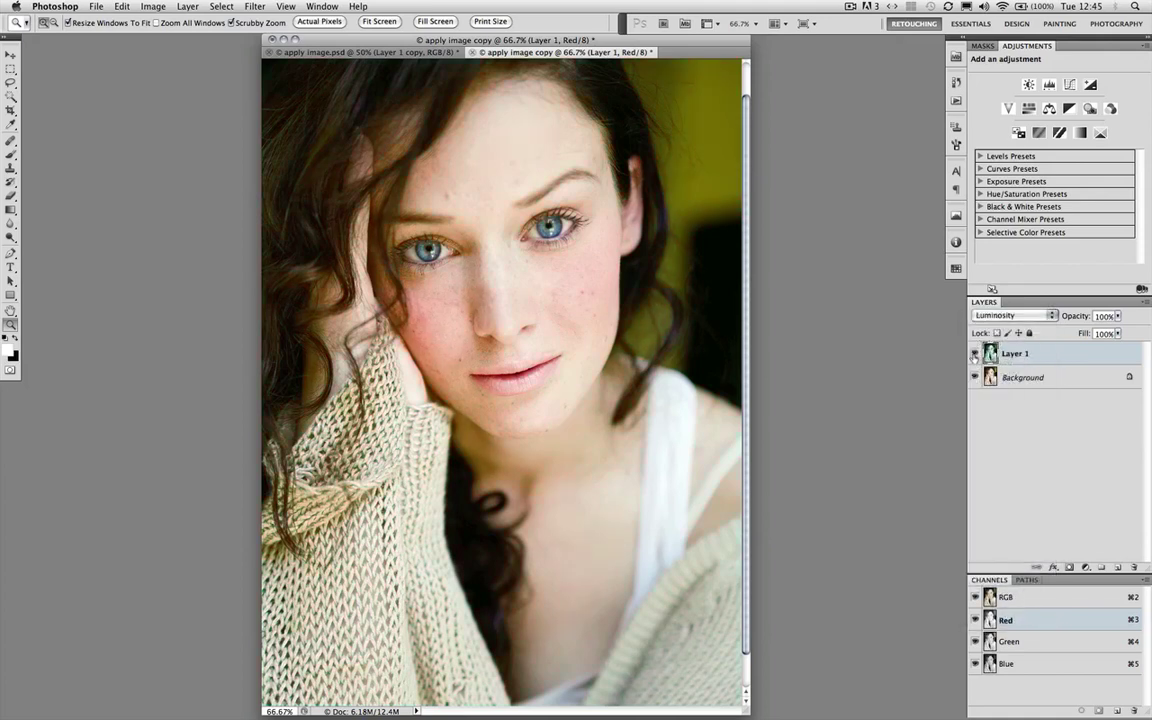
left_click(975, 354)
left_click(975, 354)
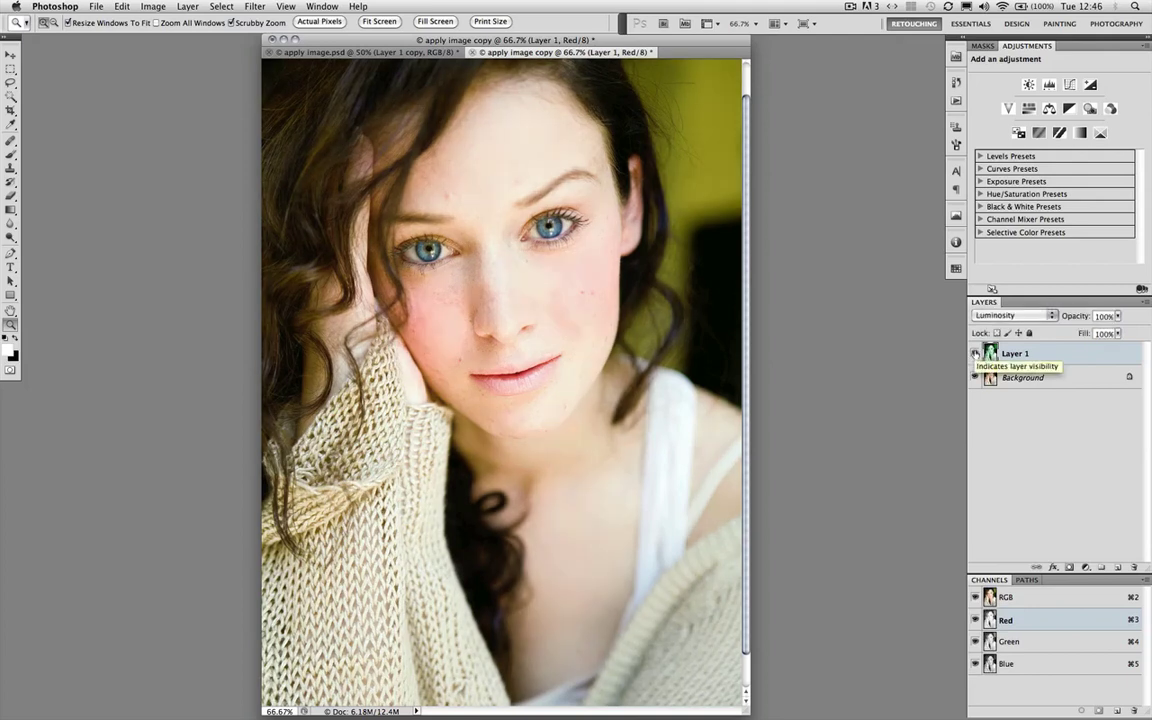
left_click(975, 354)
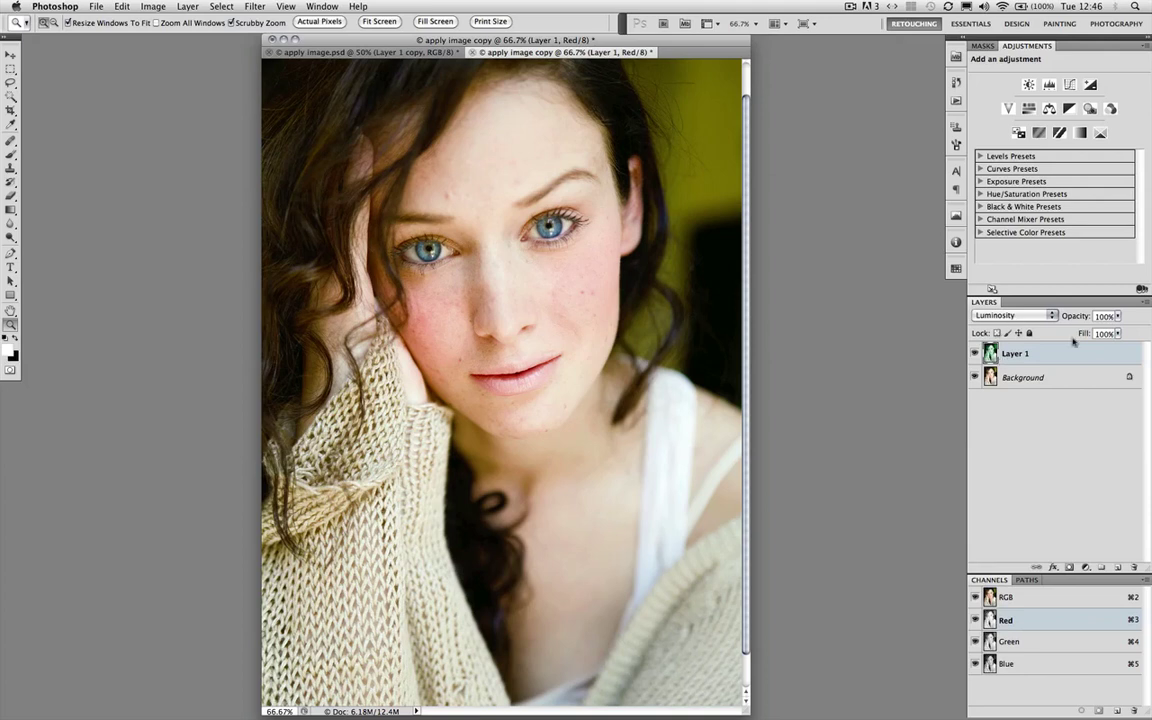
key("super+j")
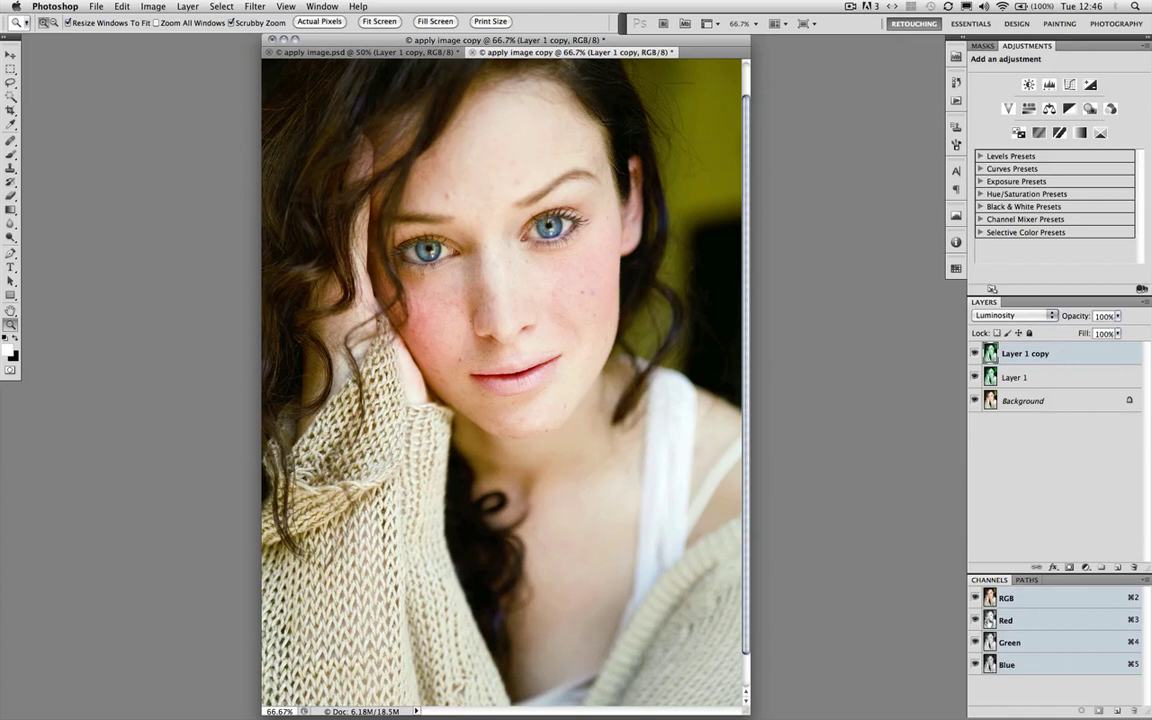
Make Red the active channel while keeping the full-colour view, and start Apply Image
key("super+3")
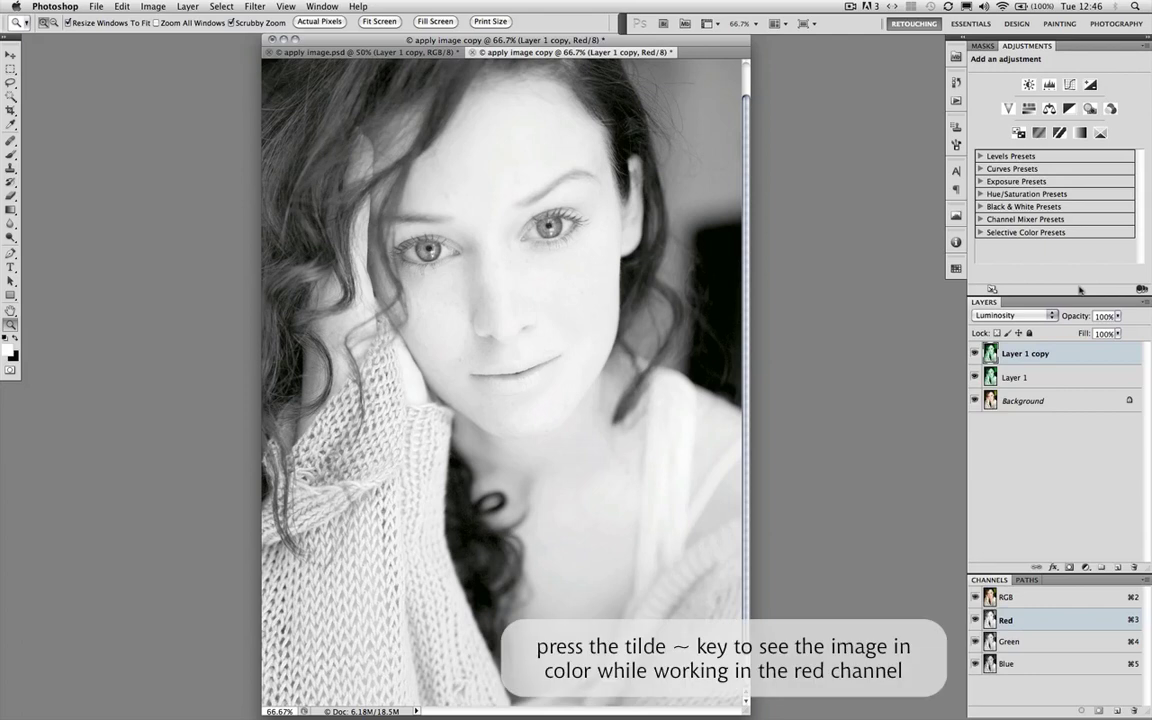
key("grave")
left_click(152, 6)
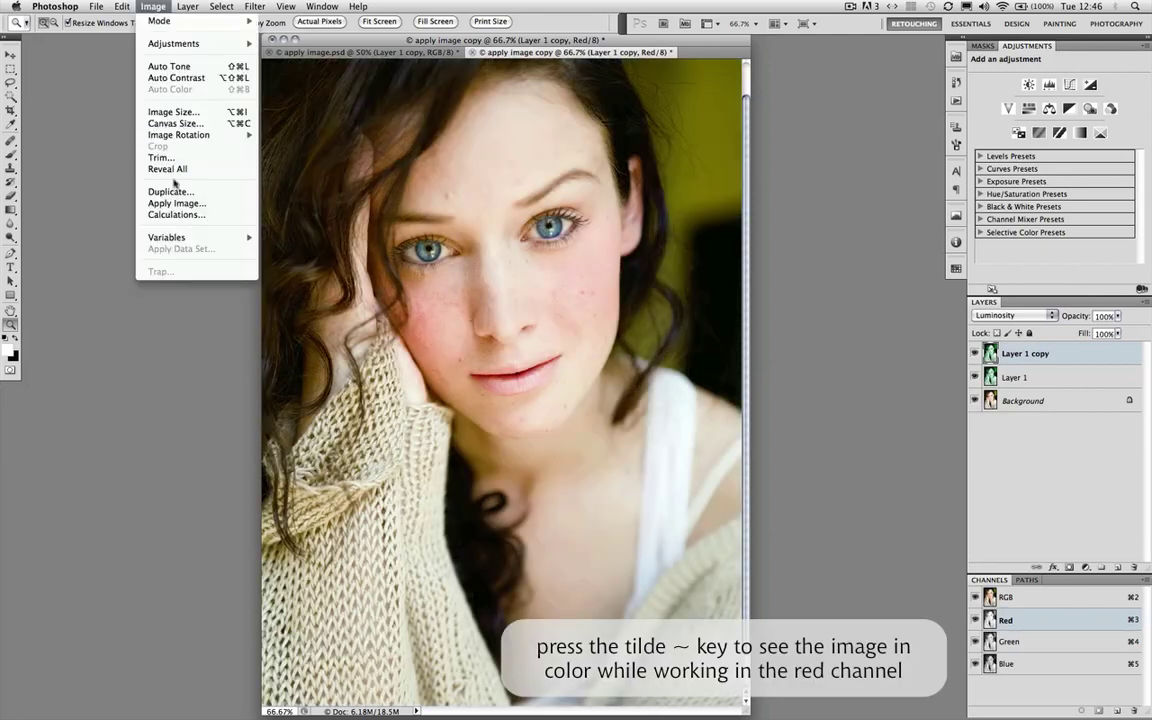
left_click(171, 203)
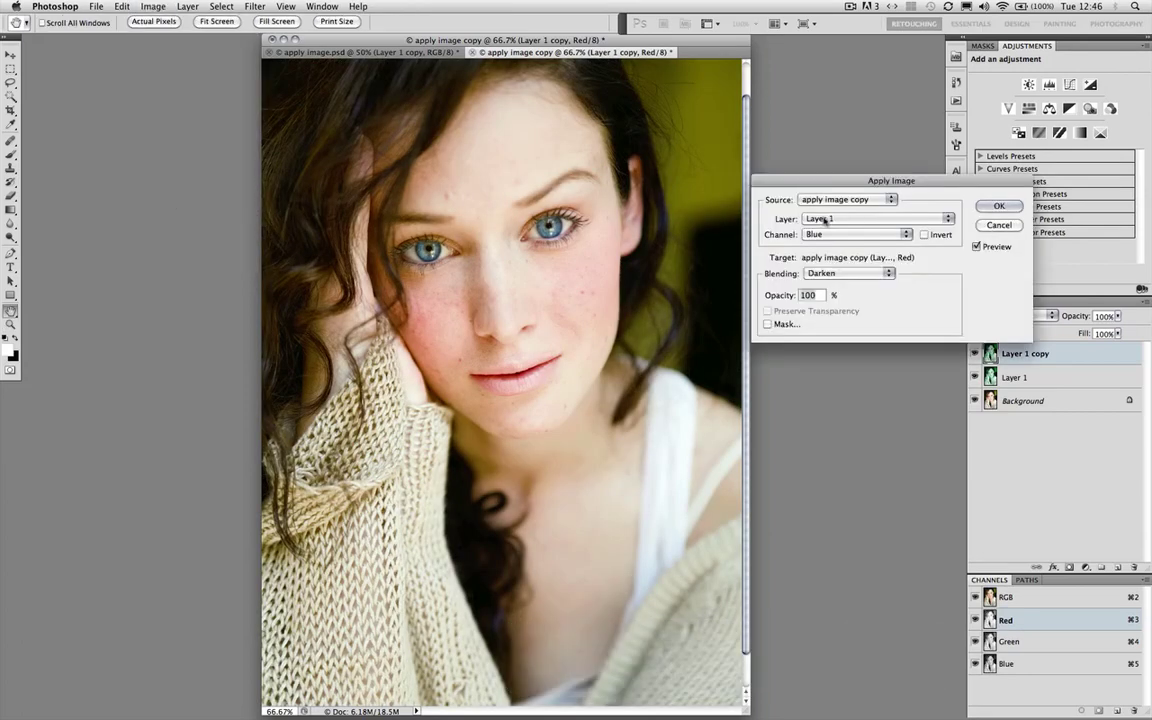
Apply Layer 1 copy's Green channel in Multiply mode, checking the Preview before confirming
left_click(842, 221)
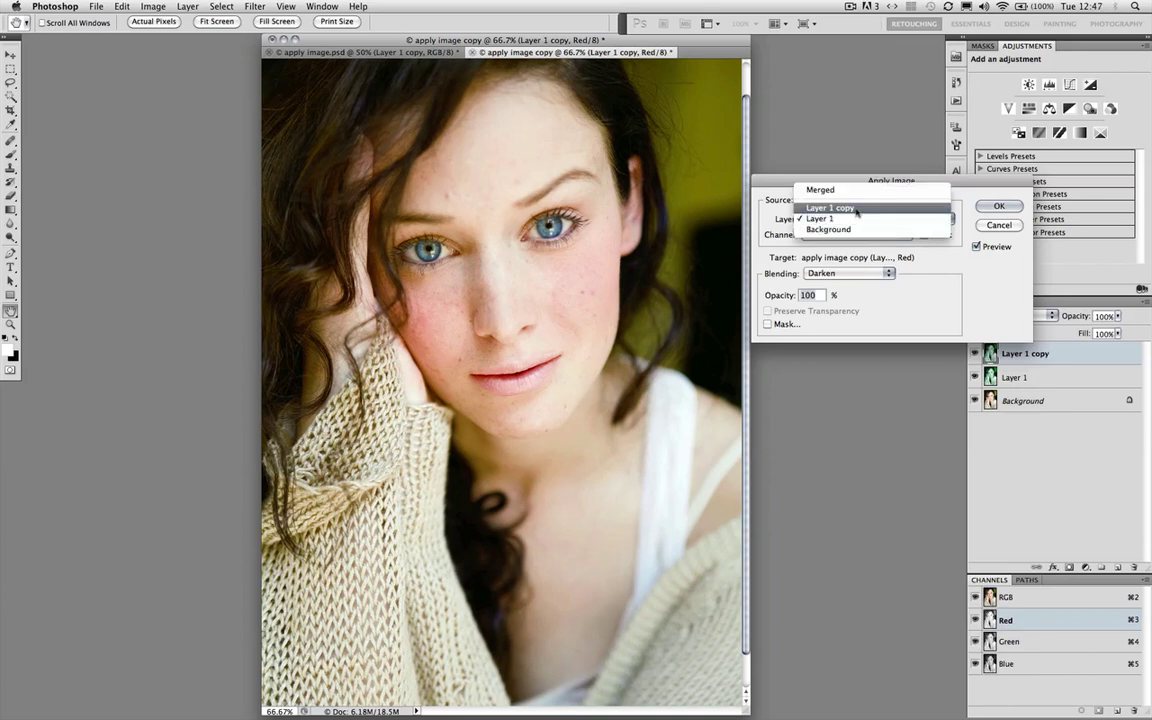
left_click(838, 207)
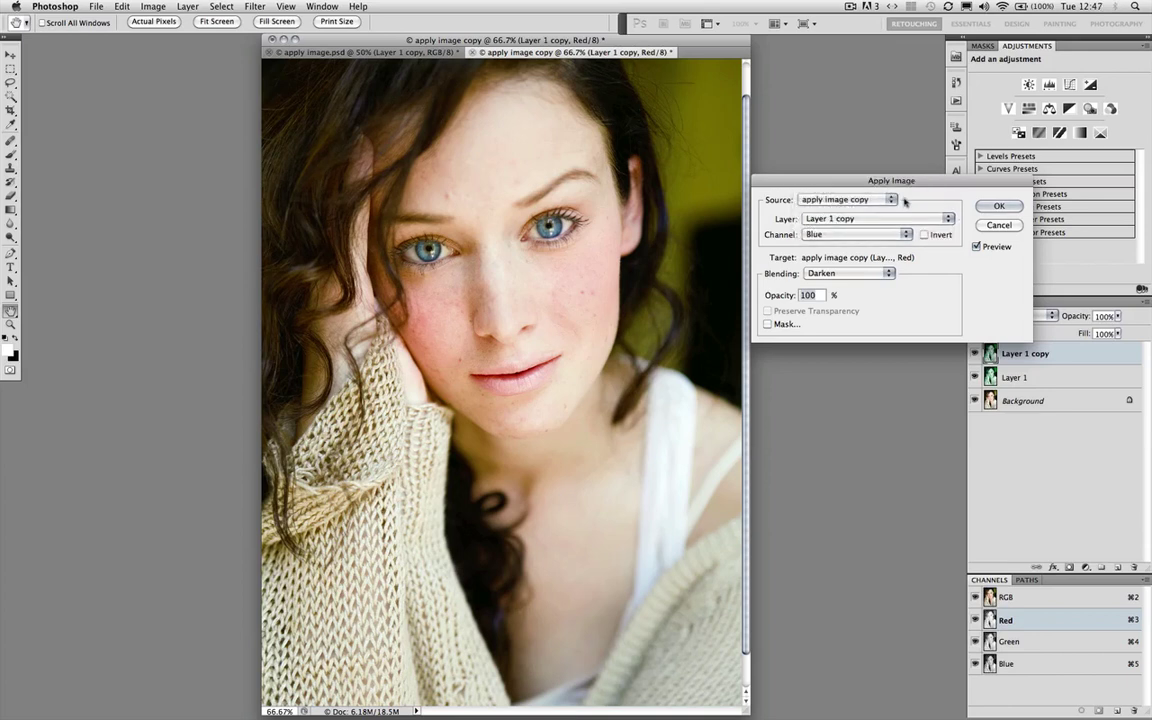
left_click(836, 234)
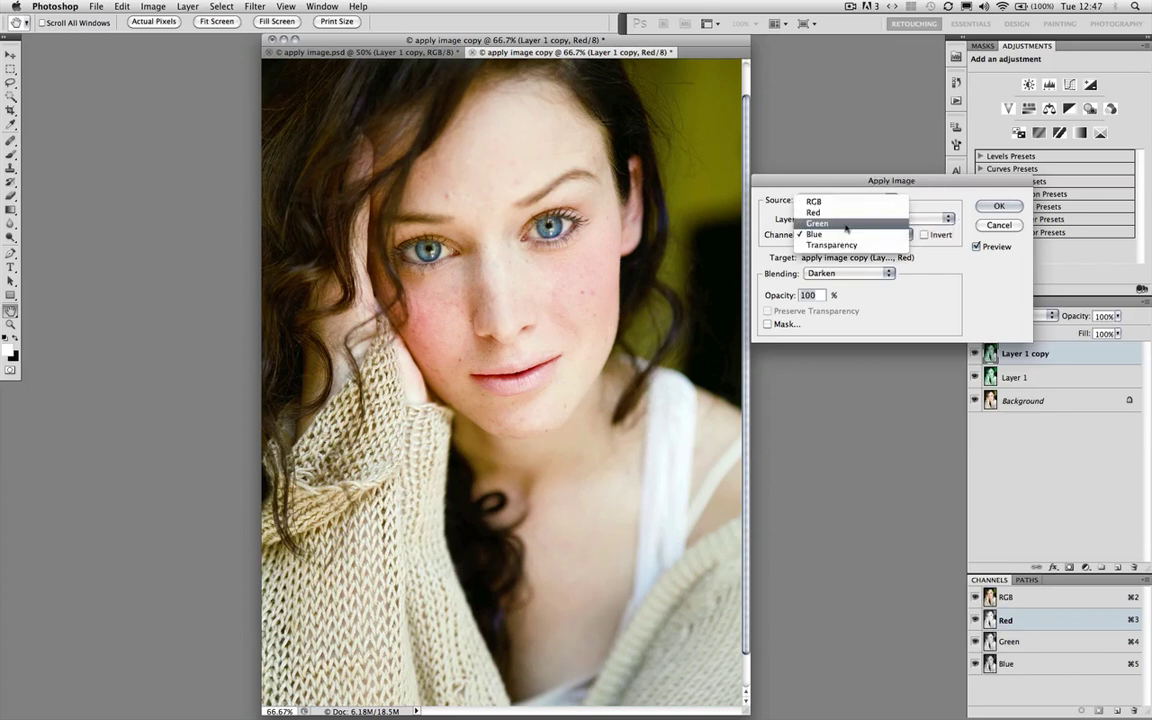
left_click(846, 228)
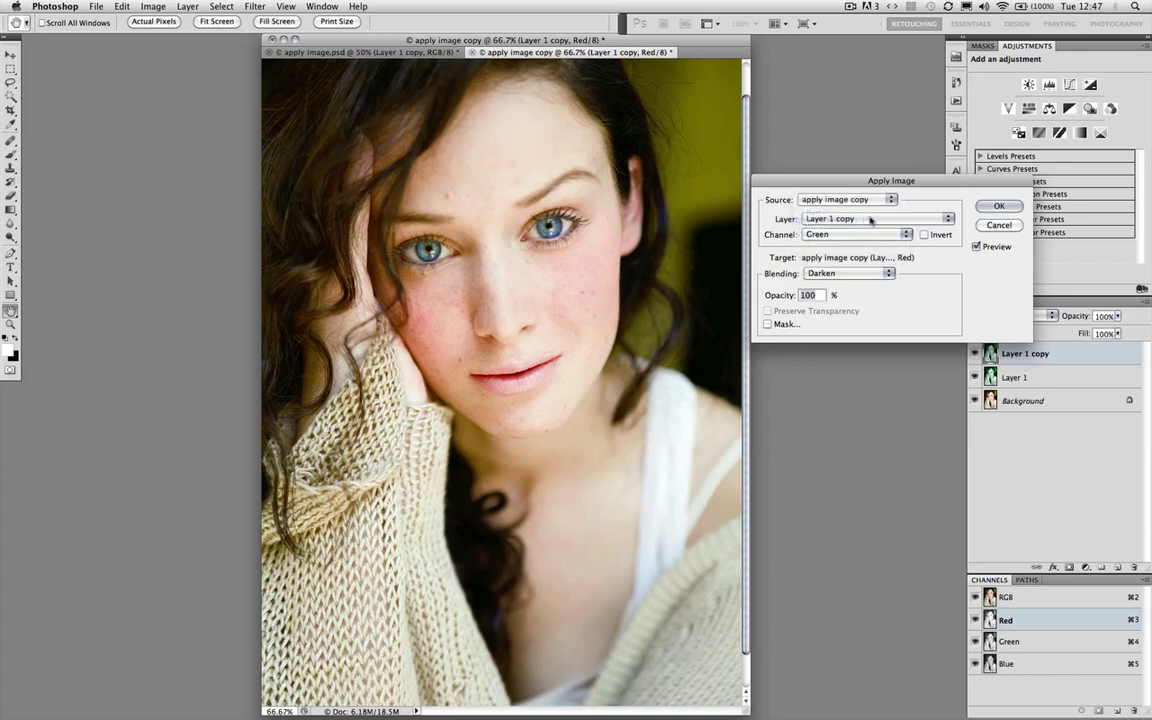
left_click(873, 275)
left_click(823, 284)
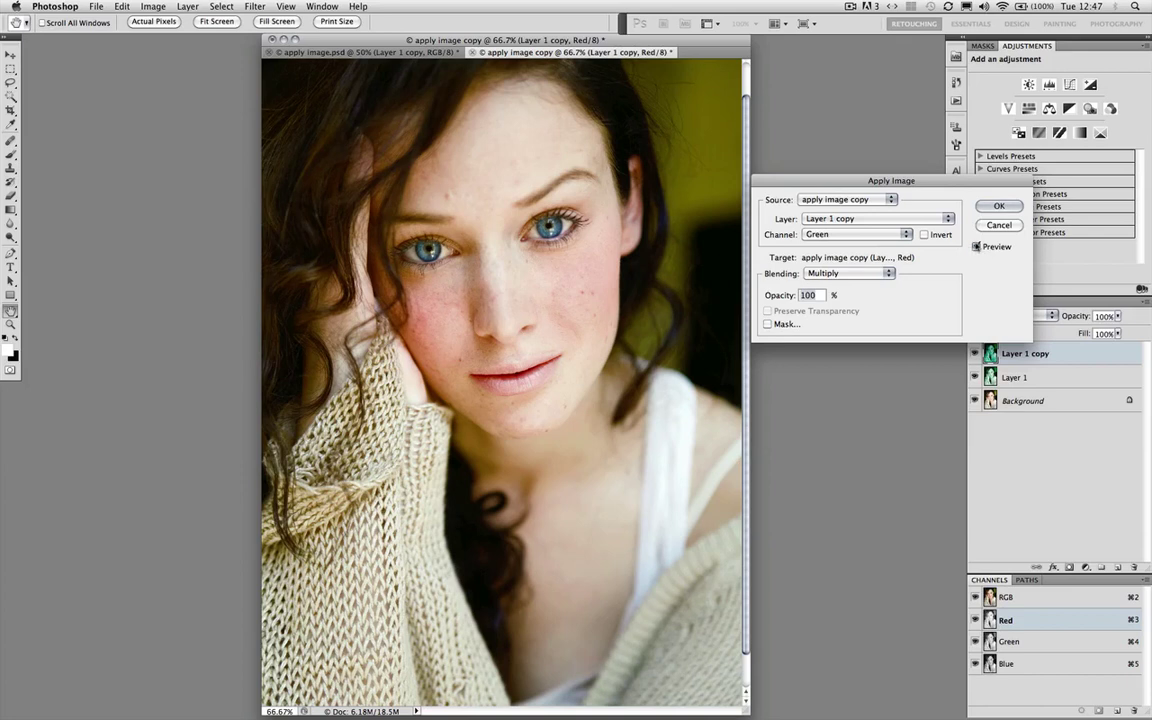
left_click(977, 247)
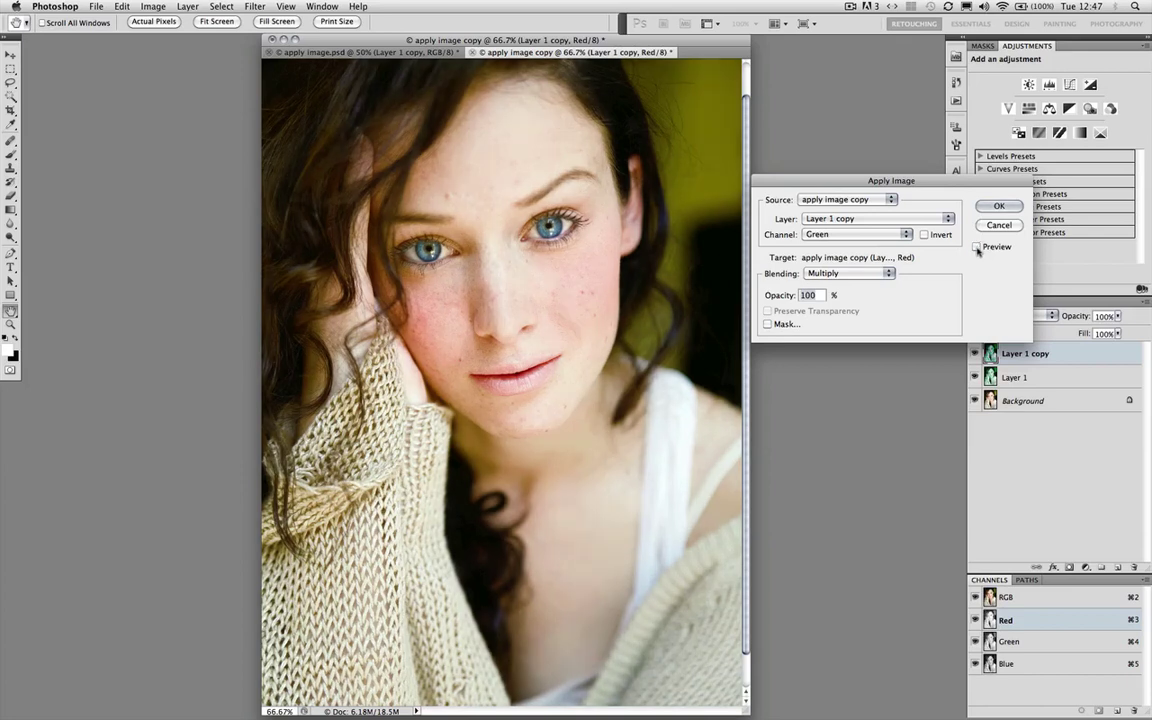
left_click(977, 247)
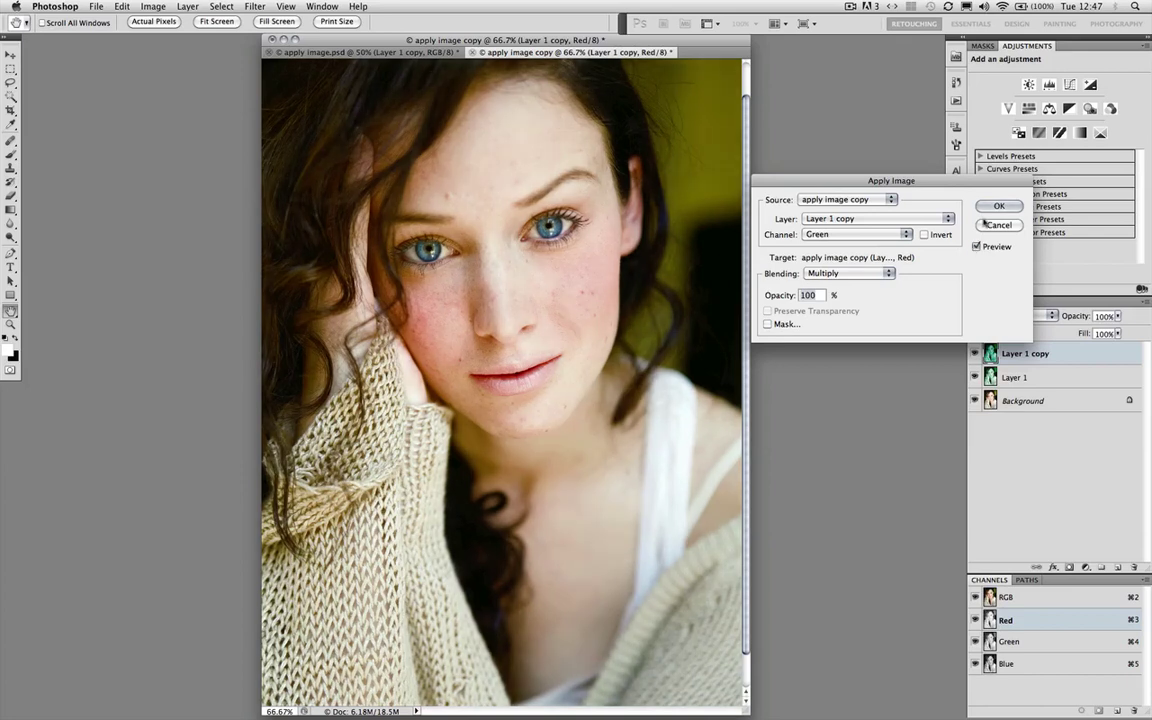
left_click(997, 207)
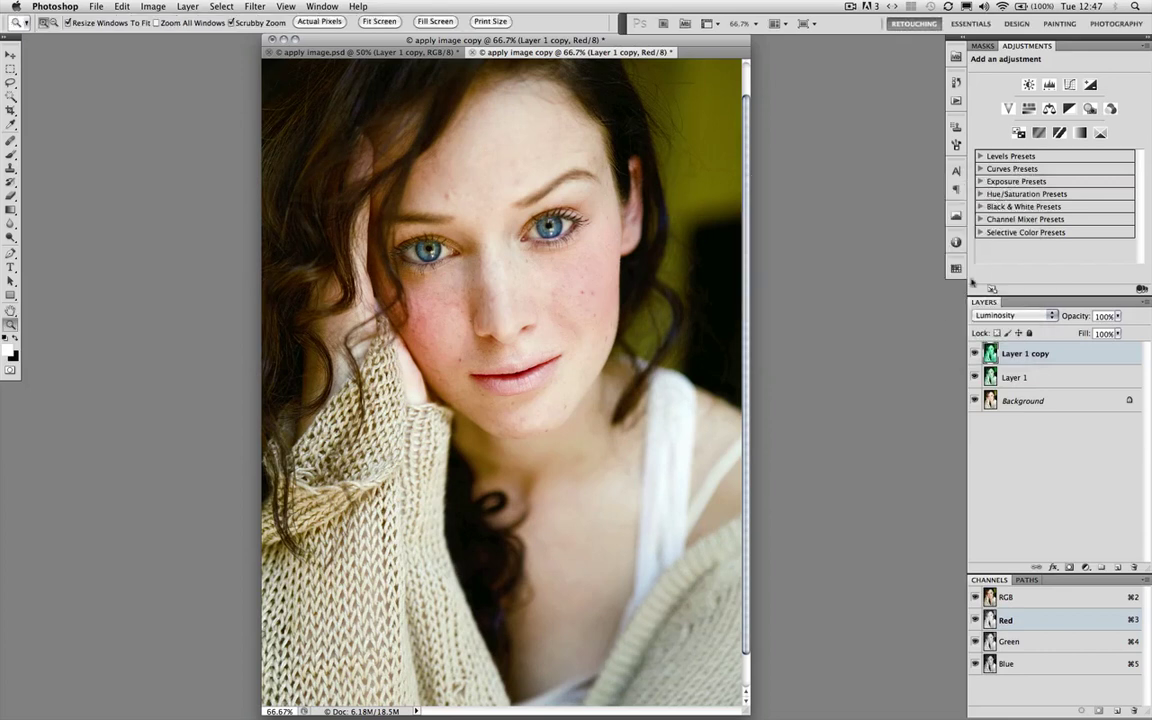
Compare with the retouch layers hidden, then group Layer 1 and Layer 1 copy and add a mask
left_click(975, 378)
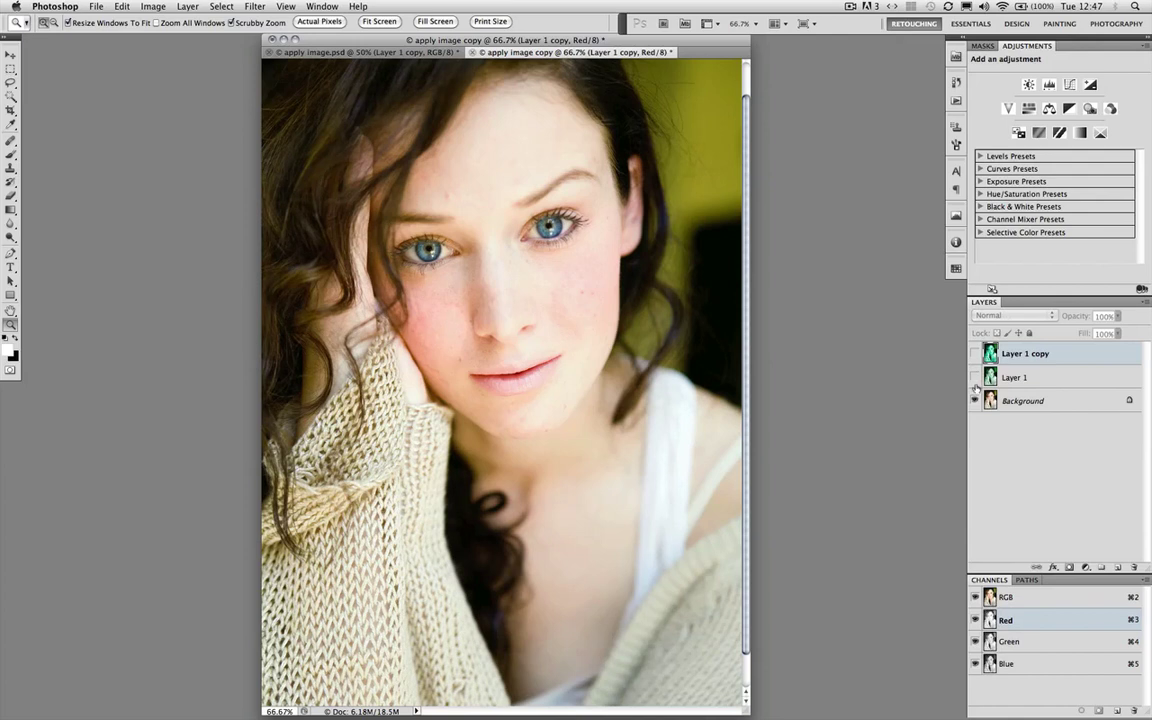
key("ctrl+z")
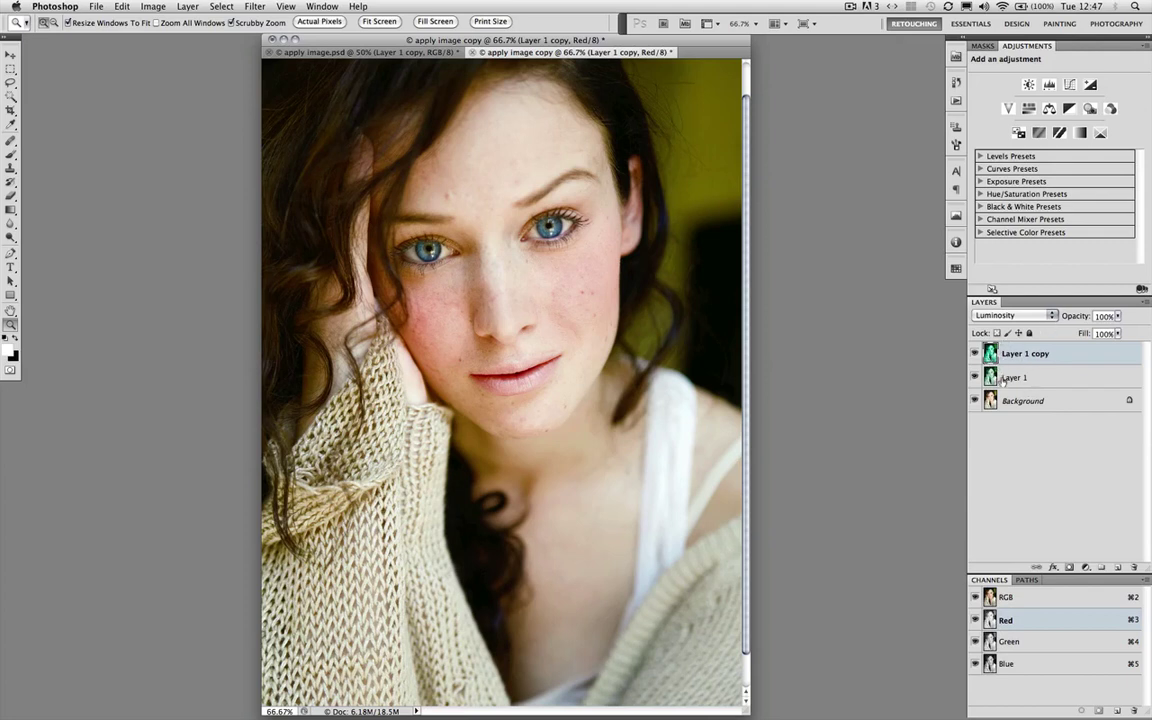
key("alt+shift+bracketleft")
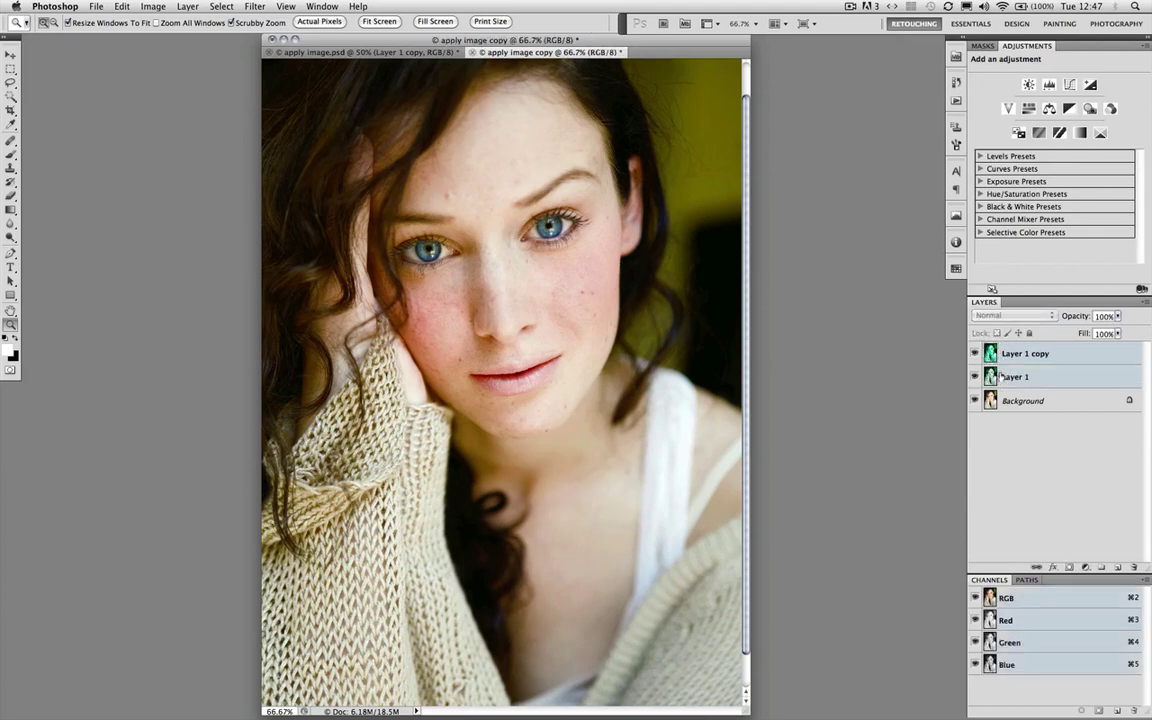
key("super+g")
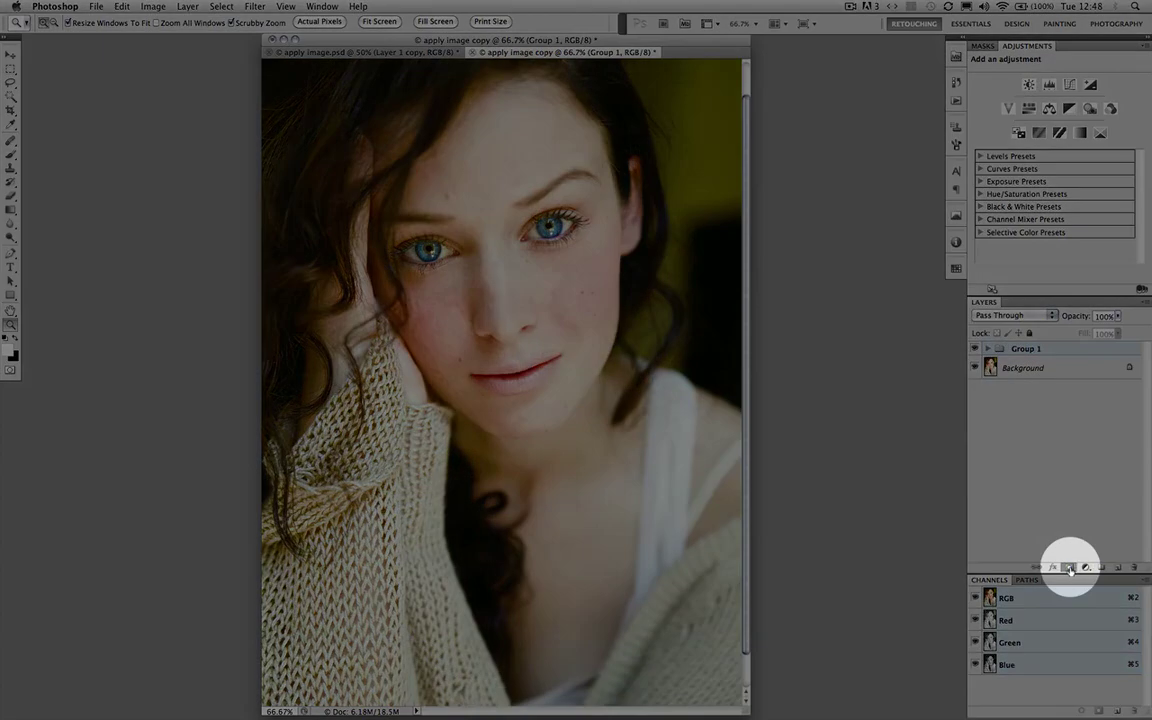
left_click(1069, 567)
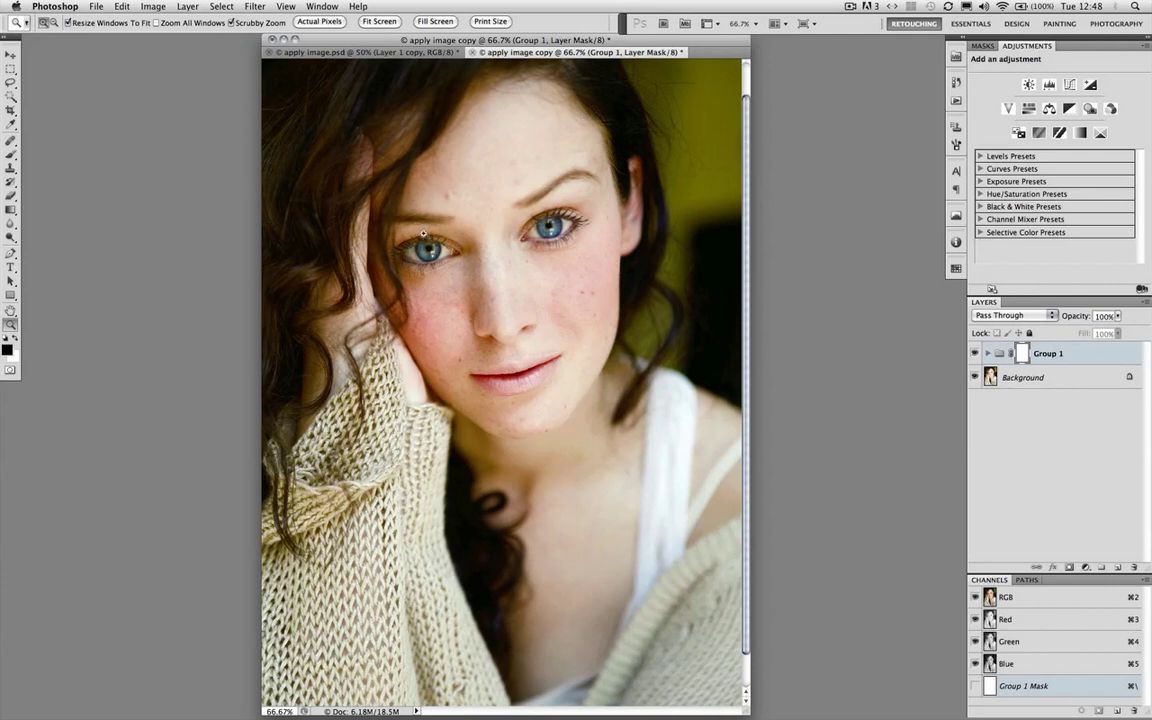
Paint a test stroke on the mask with a 175 brush, then delete Group 1's layer mask
key("b")
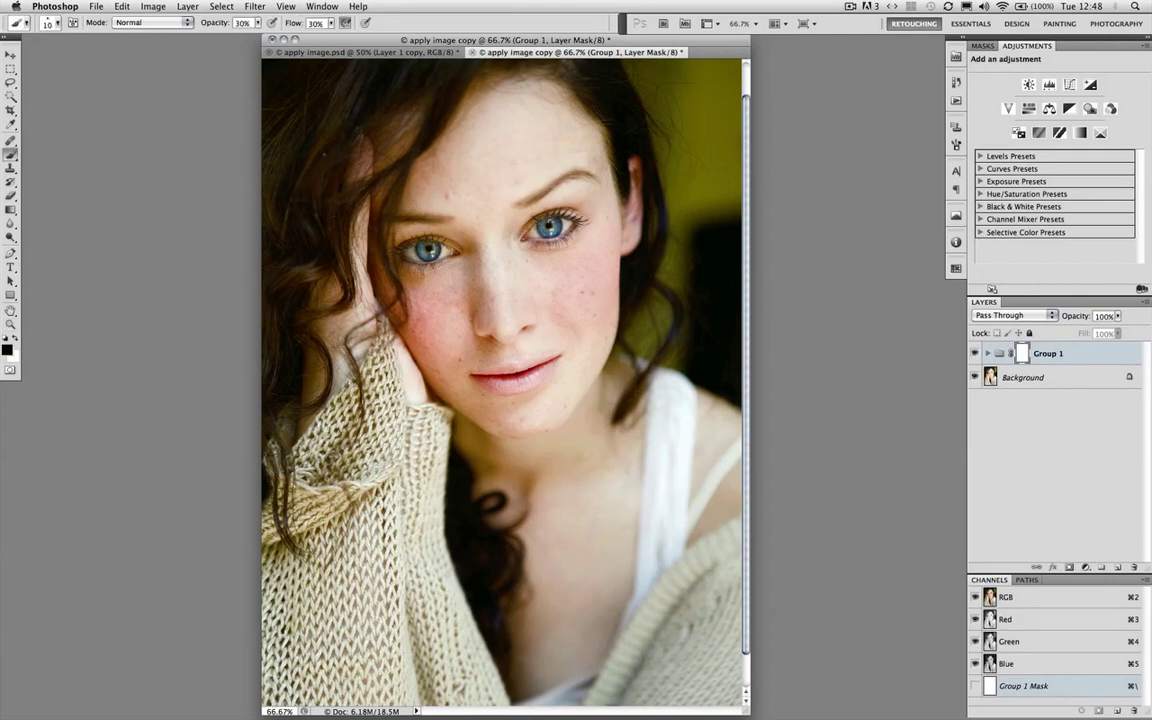
key("bracketright")
key("bracketright")
key("bracketright")
key("bracketright")
key("bracketright")
key("bracketright")
key("bracketright")
key("bracketright")
key("bracketright")
key("bracketright")
mouse_move(371, 89)
left_mouse_down()
mouse_move(410, 115)
mouse_move(370, 159)
mouse_move(399, 100)
mouse_move(350, 144)
left_mouse_up()
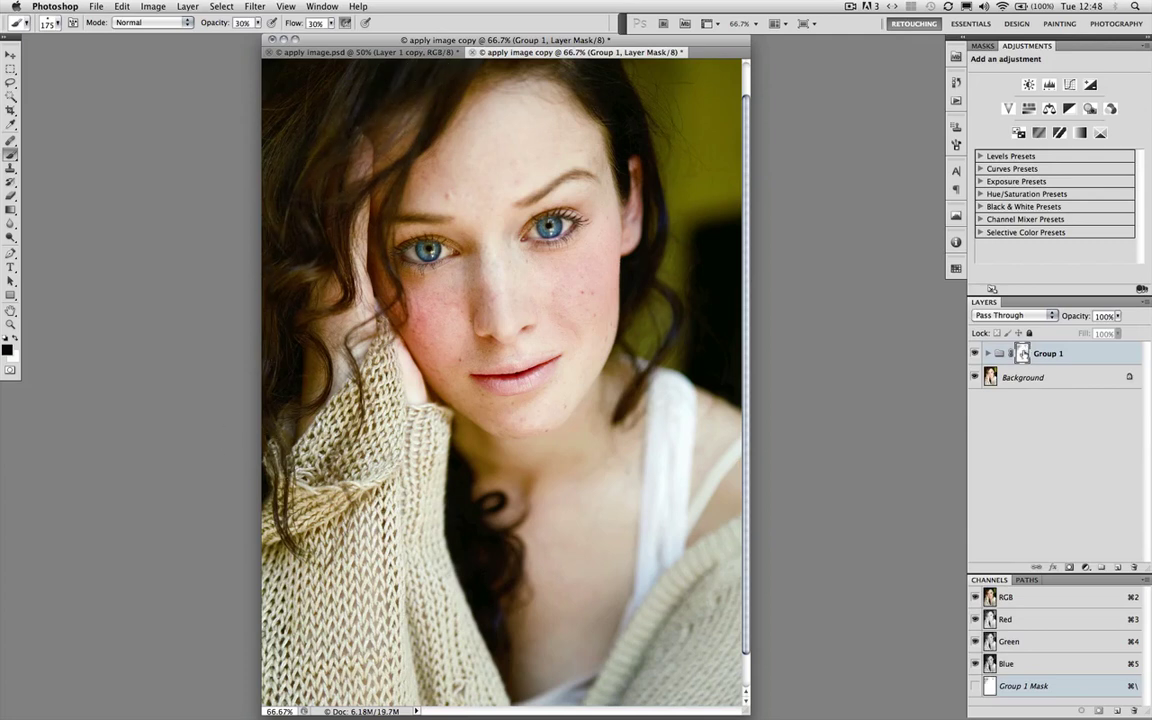
left_click_drag(1022, 355, 1134, 567)
left_click(668, 237)
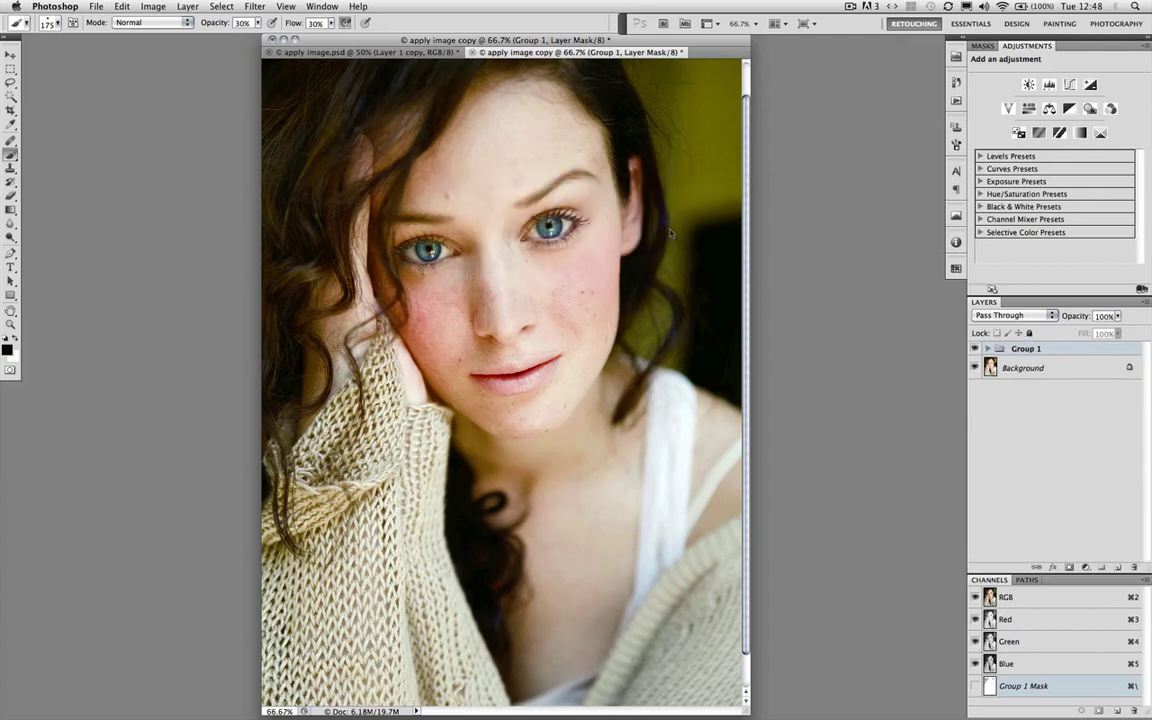